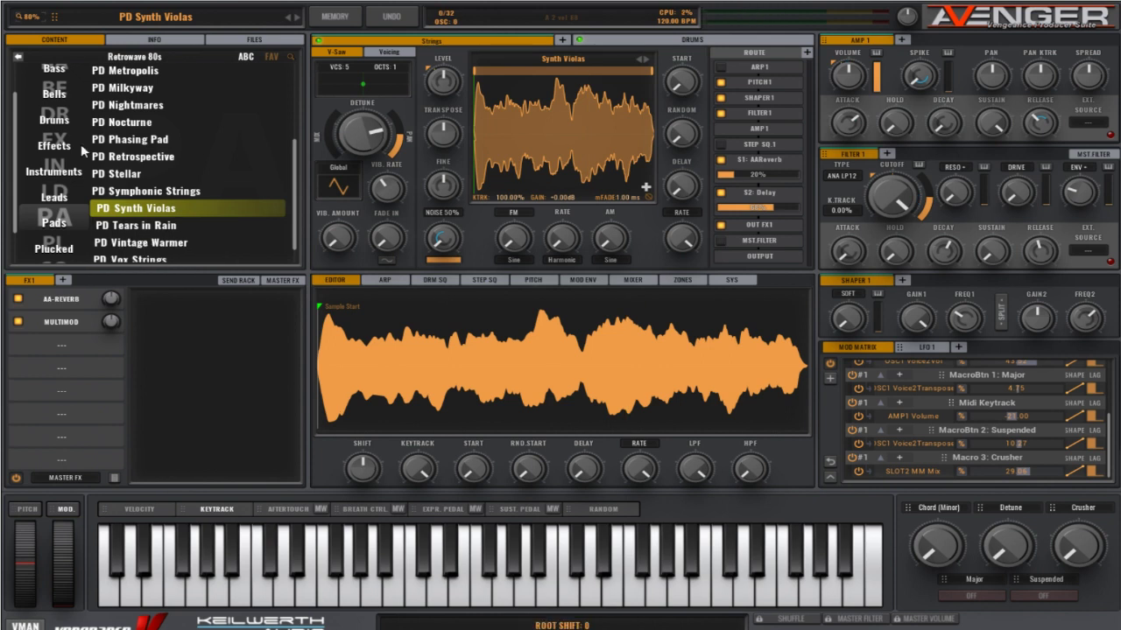
Scroll the Retrowave 80s category column down to the Plucked presets.
scroll(31, 103, "down", 1)
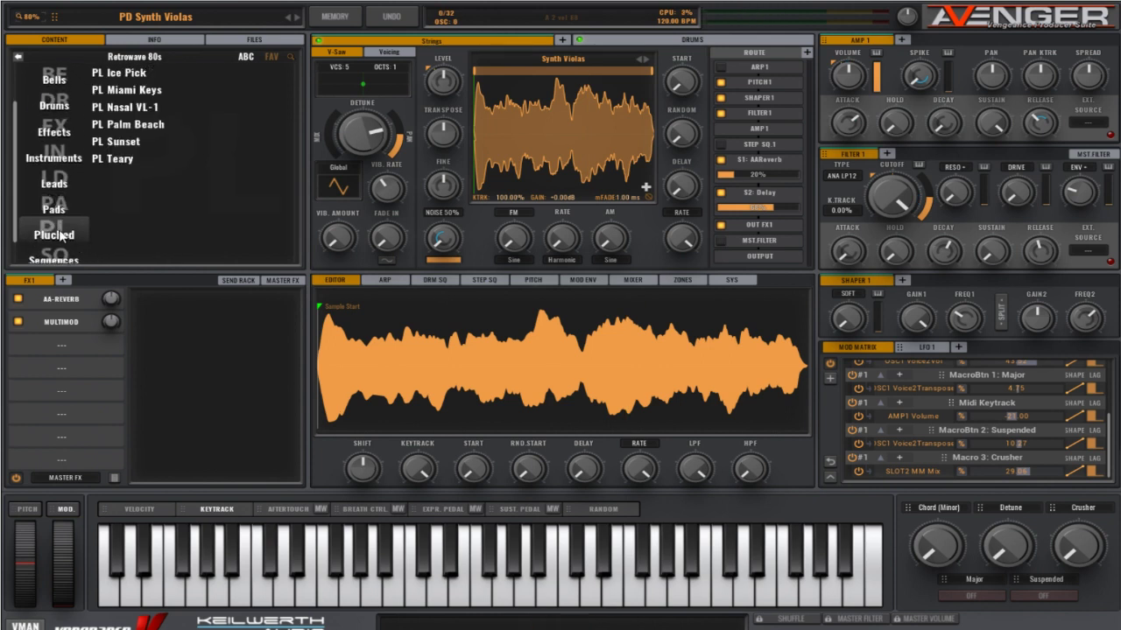
Load PL Ice Pick from the Retrowave 80s Plucked list.
left_click(149, 73)
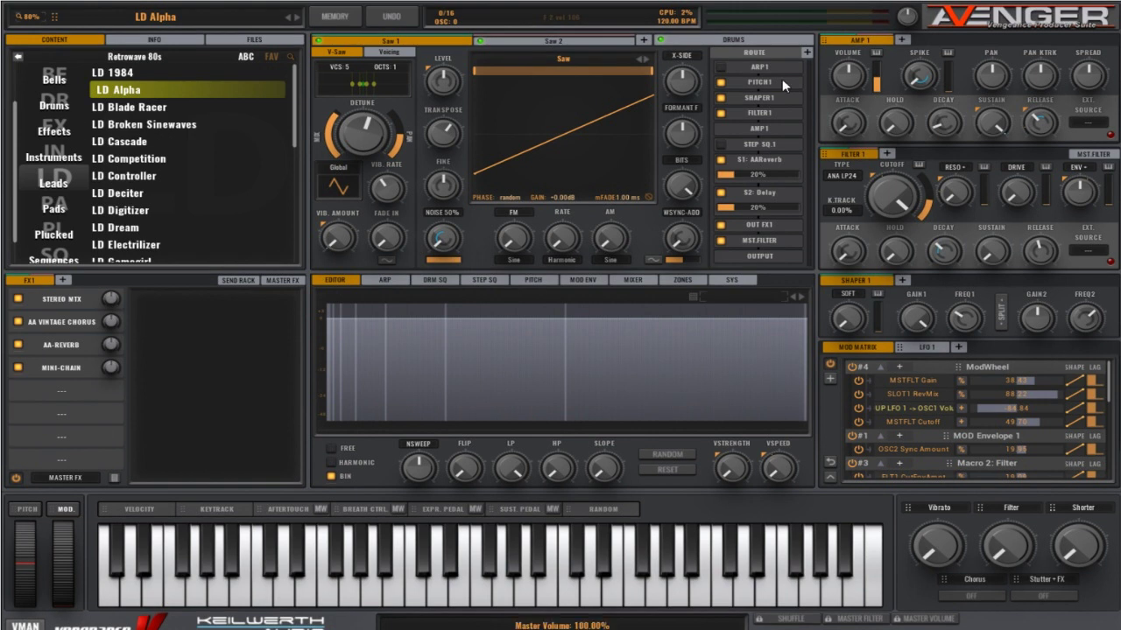
Switch the Retrowave 80s browser to the PA (Pads) category.
left_click(53, 208)
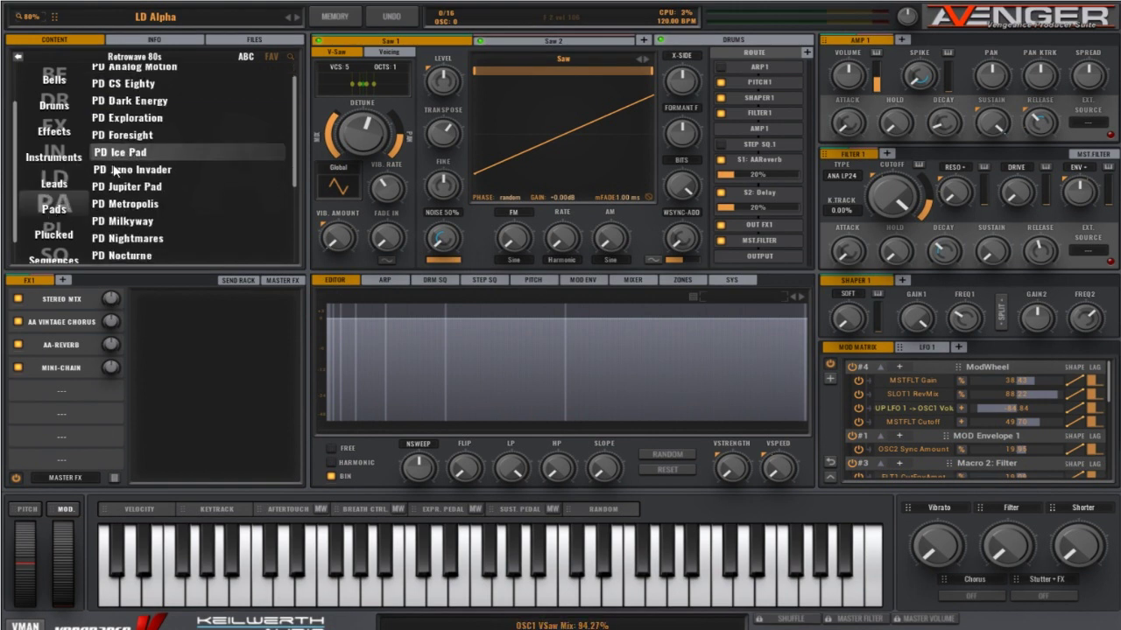
Load PD Nightmares from the pad list, then view its ARP pattern and Sine oscillator.
scroll(161, 175, "down", 3)
scroll(160, 187, "down", 1)
left_click(160, 180)
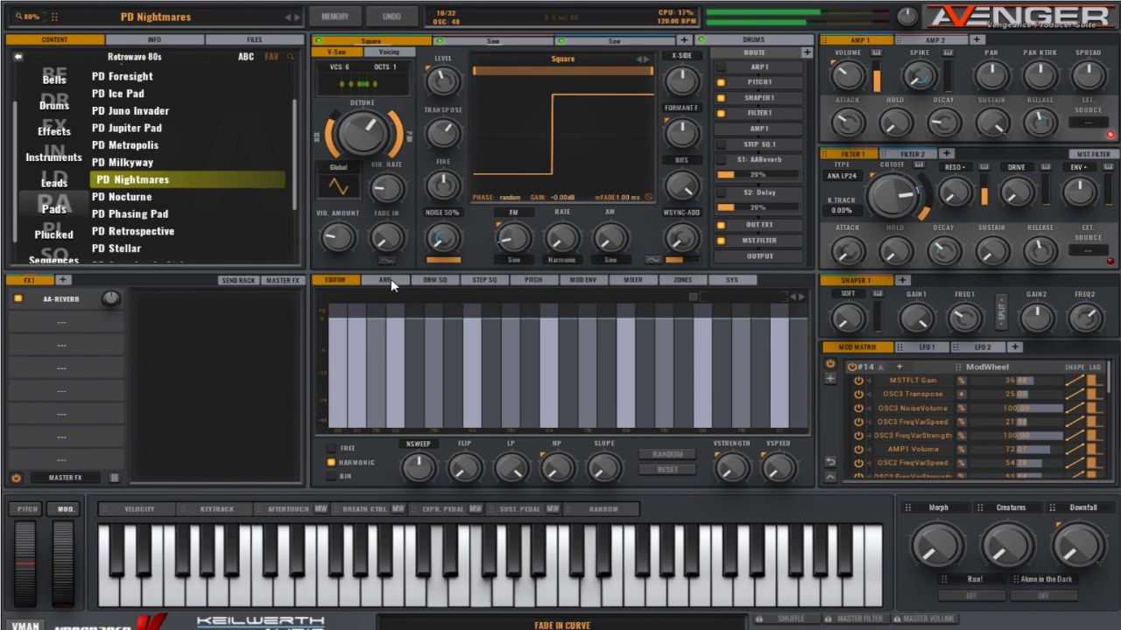
left_click(391, 278)
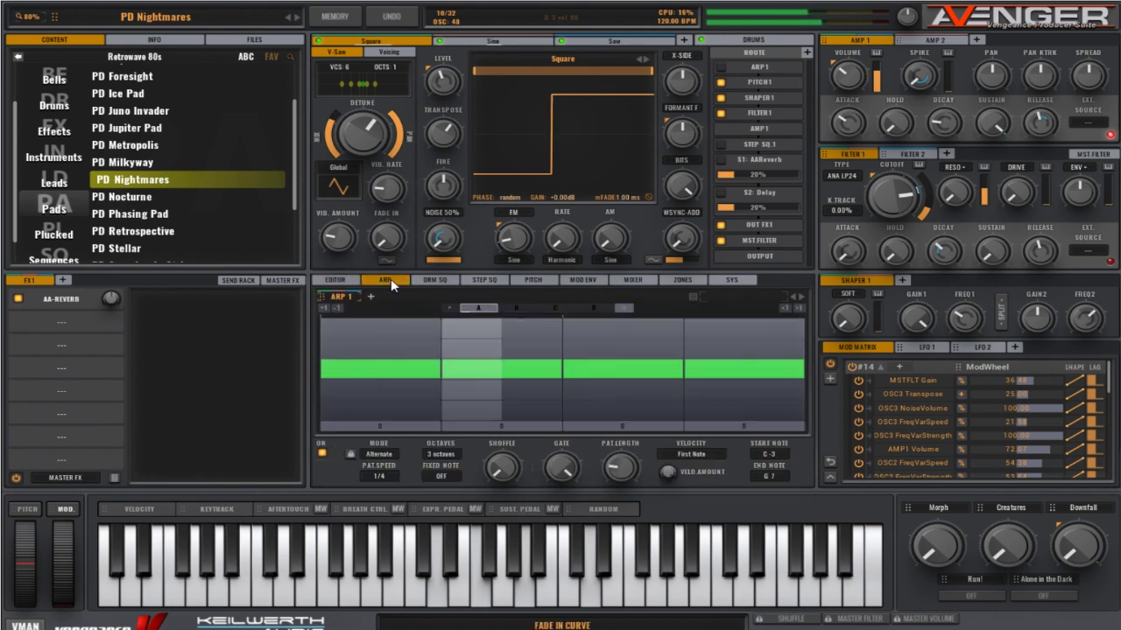
left_click(517, 41)
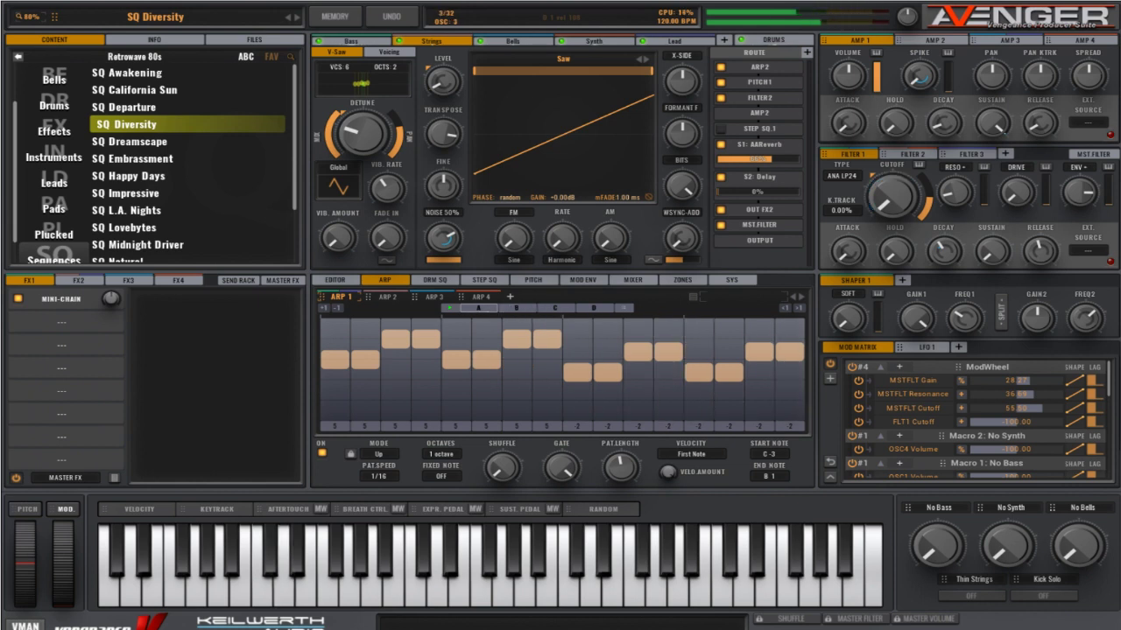
key("Up")
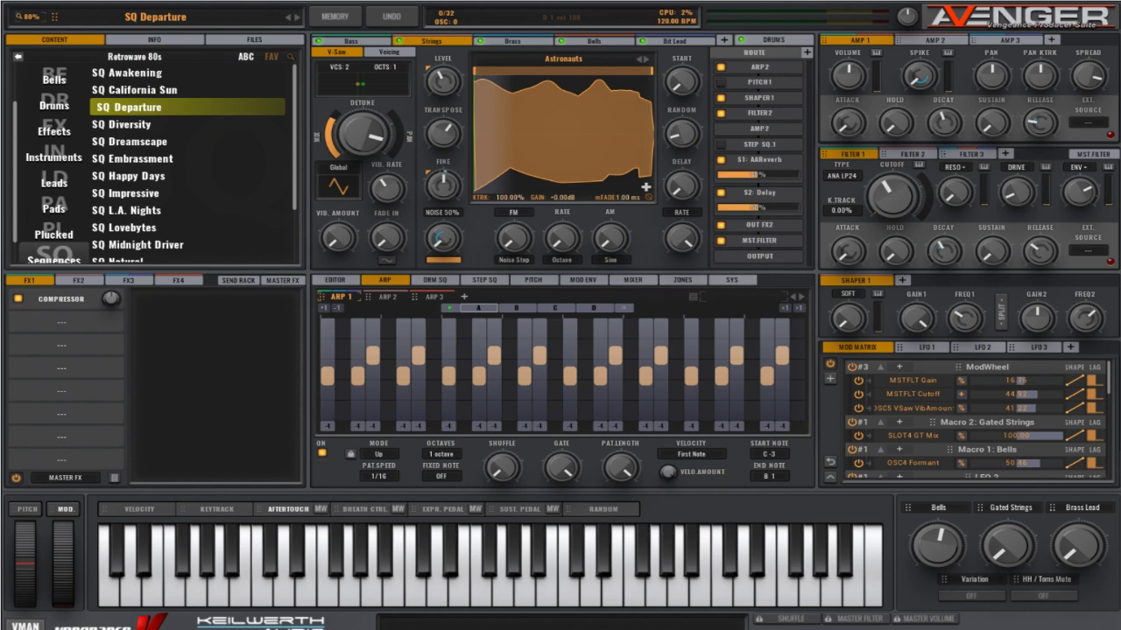